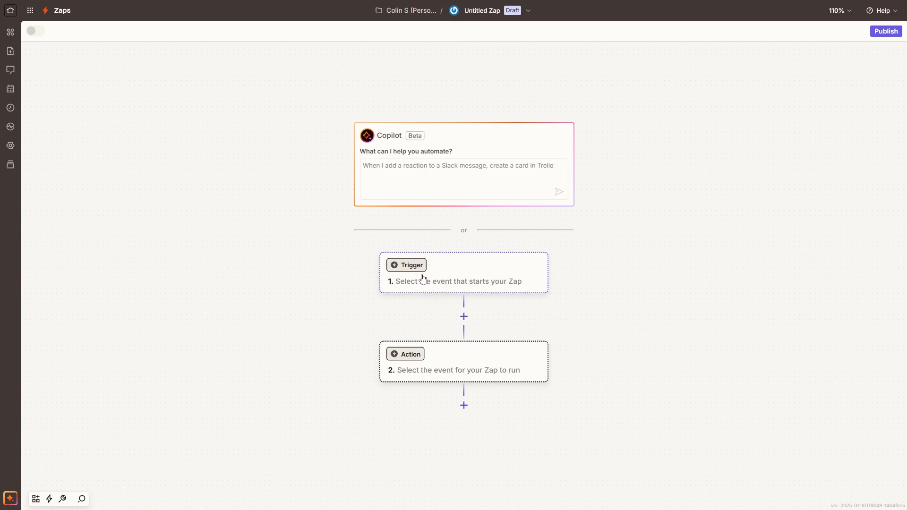
Set the Zap's trigger to Growform's New Form Submission event and connect the Growform account.
click(421, 277)
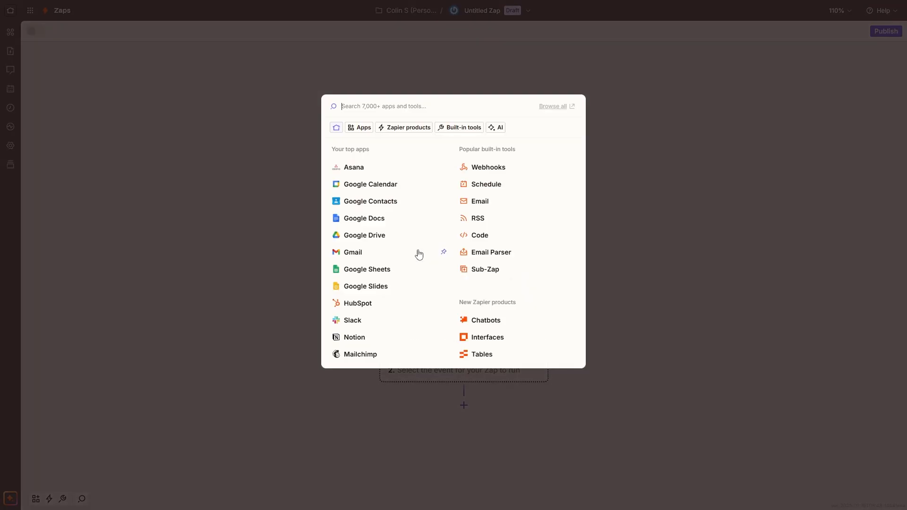
click(377, 134)
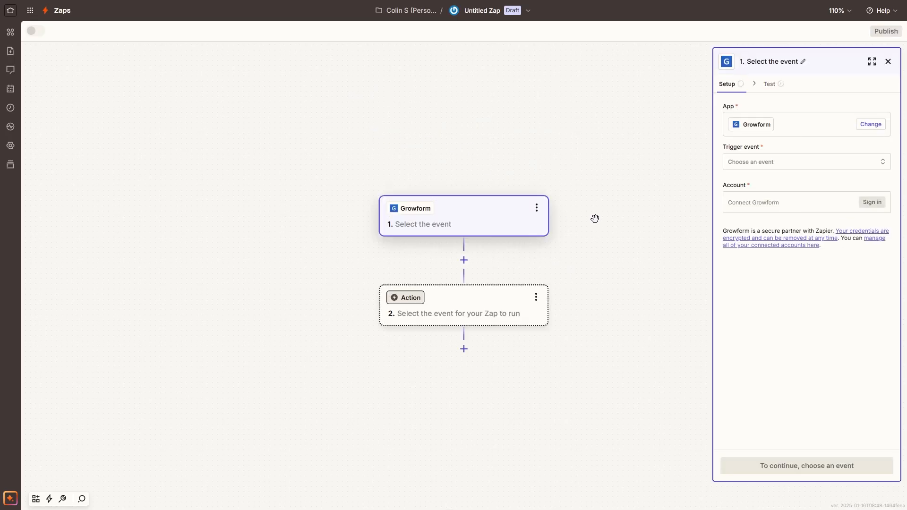
click(759, 163)
click(623, 207)
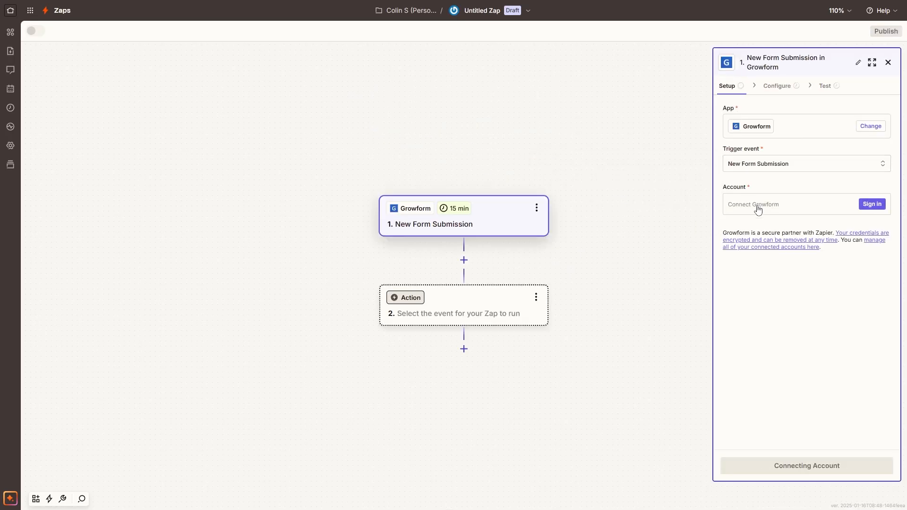
click(880, 205)
click(222, 187)
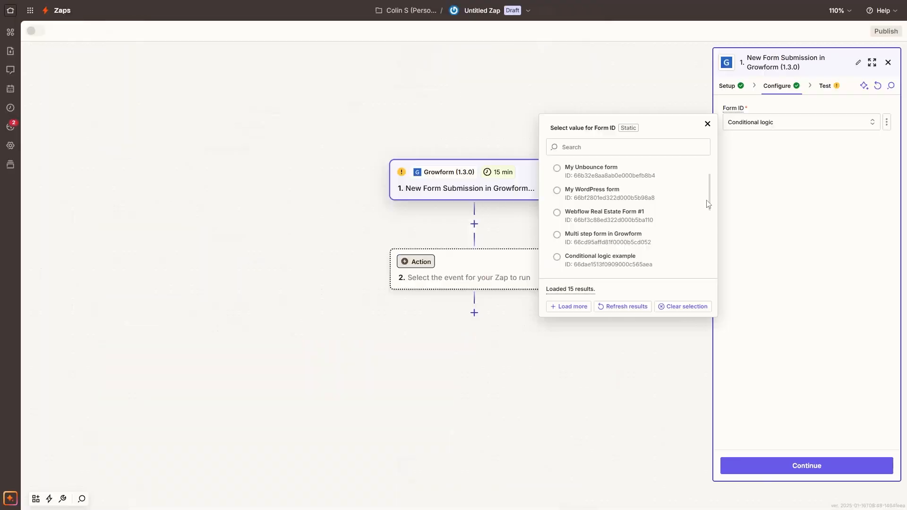
Choose the Lead generation form as the trigger's Form ID and test the trigger.
drag(707, 201, 705, 228)
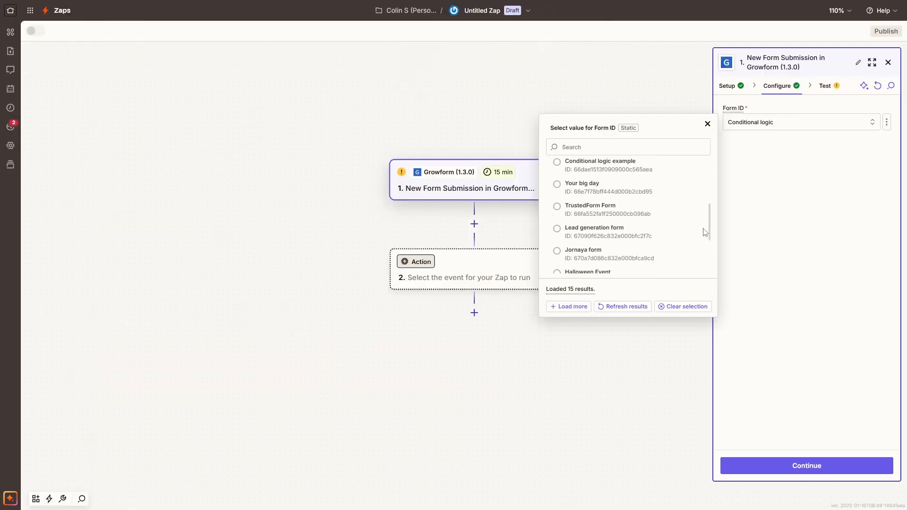
click(635, 224)
click(887, 465)
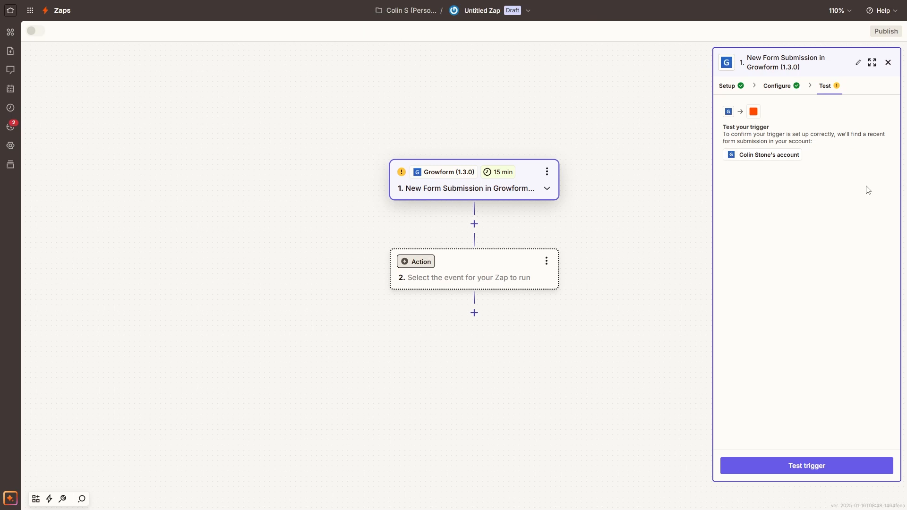
click(877, 469)
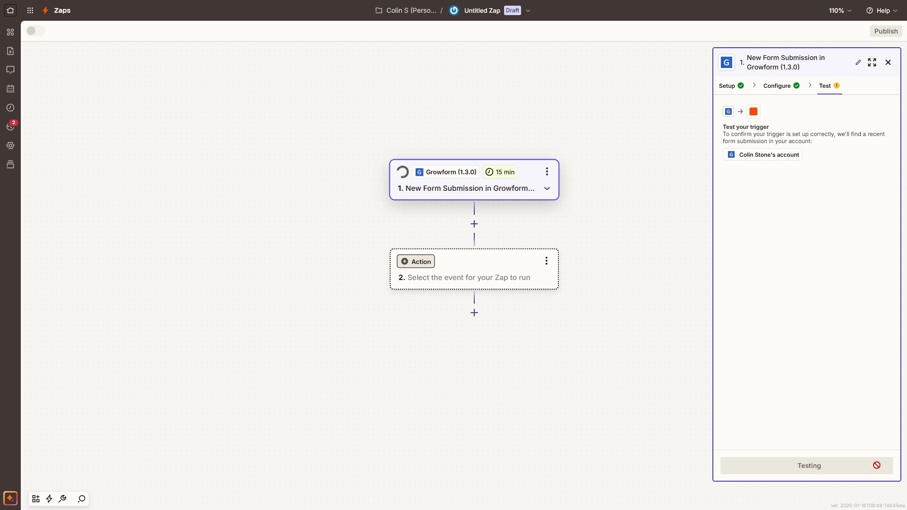
Find Facebook Conversions (for Business admins) and use it as the app for the Zap's action step.
mouse_move(860, 208)
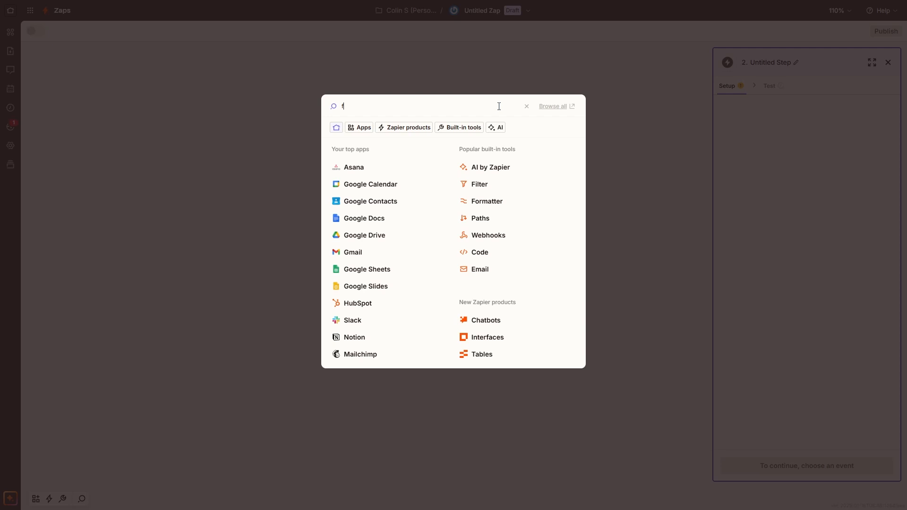
text(acebook conver)
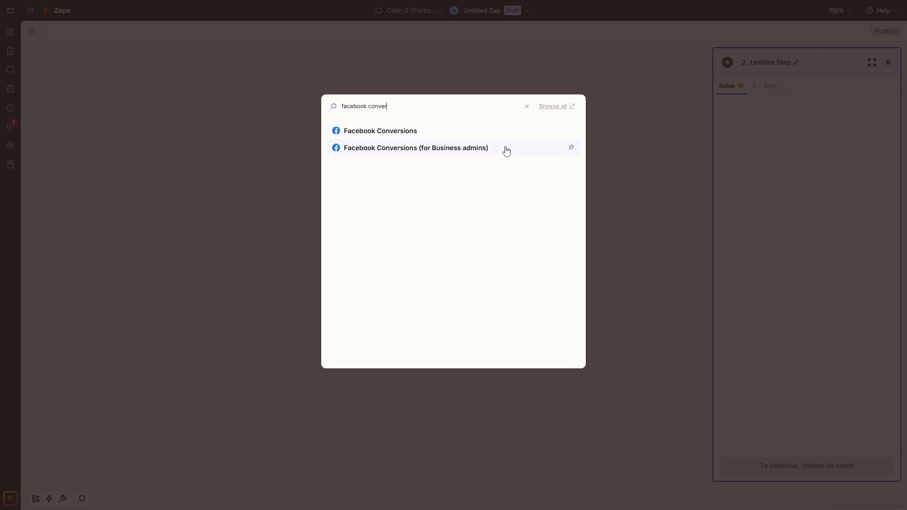
click(506, 151)
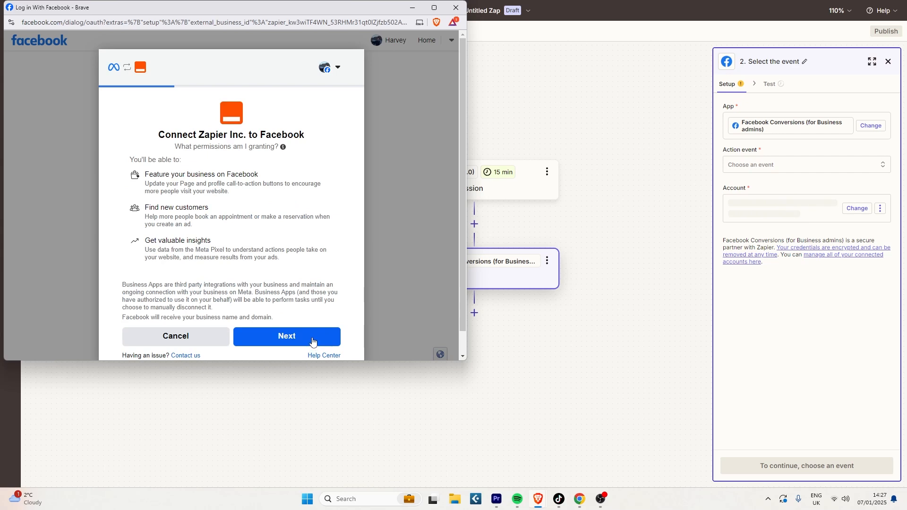
Authorize Zapier's Facebook connection for the Growform business portfolio, ad account and Meta Pixel, with access to ads and related stats.
click(312, 341)
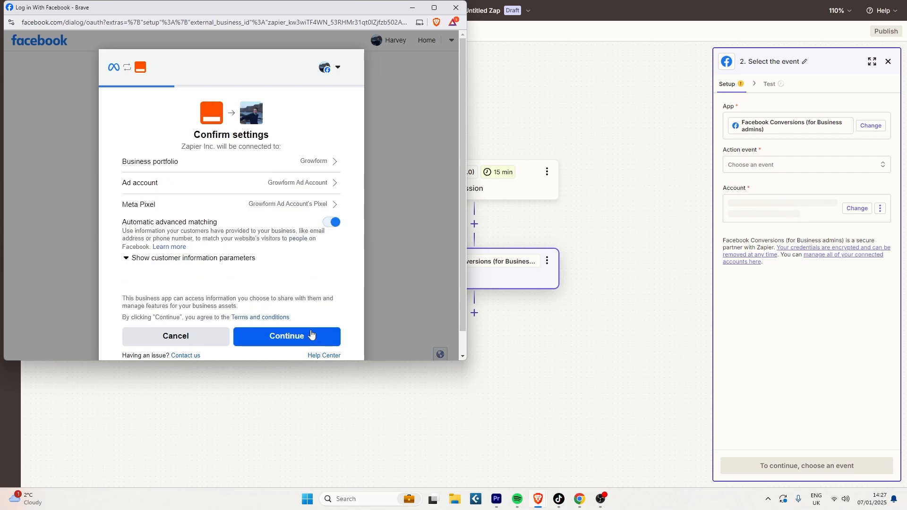
click(212, 212)
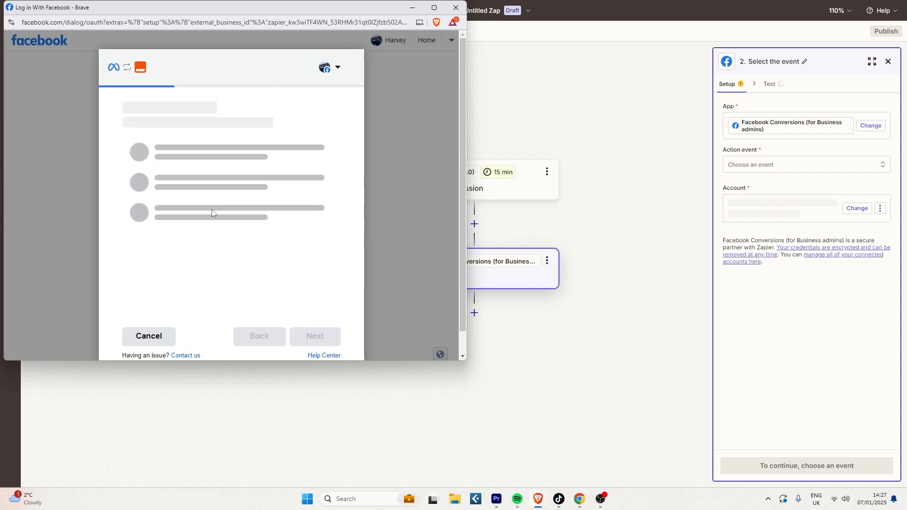
click(315, 336)
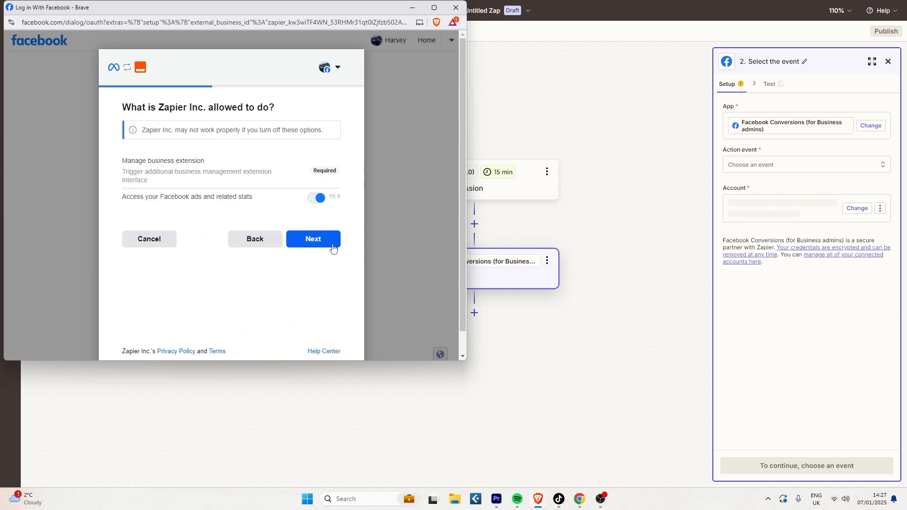
click(333, 246)
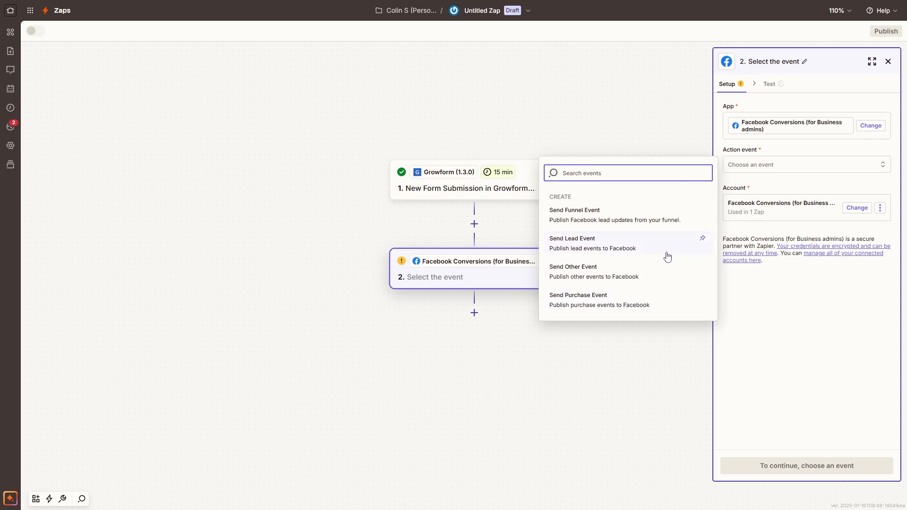
Set the action event to Send Other Event and review the standard event codes in Meta's Business Help Center.
click(667, 276)
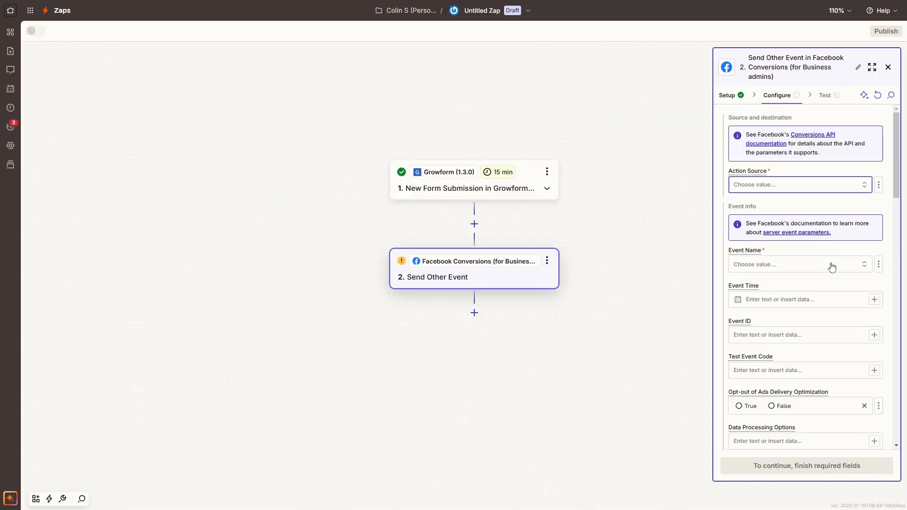
click(834, 270)
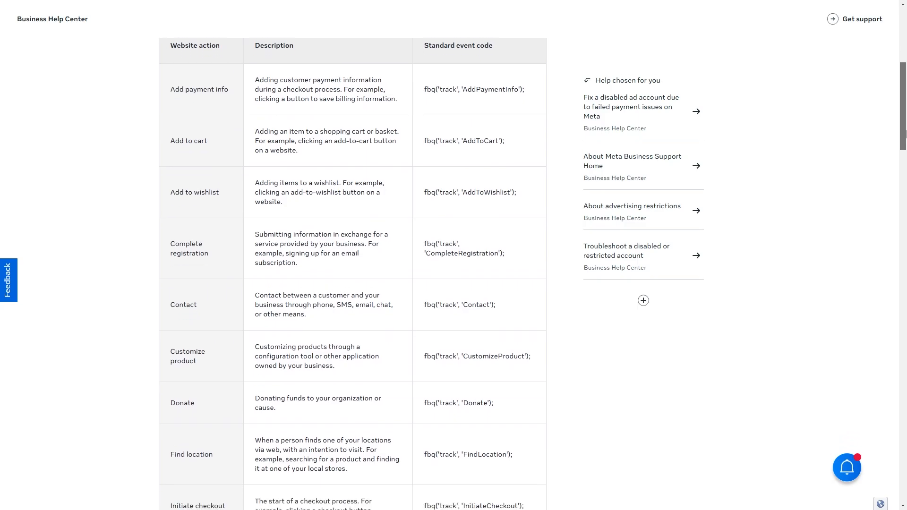
drag(905, 137, 905, 202)
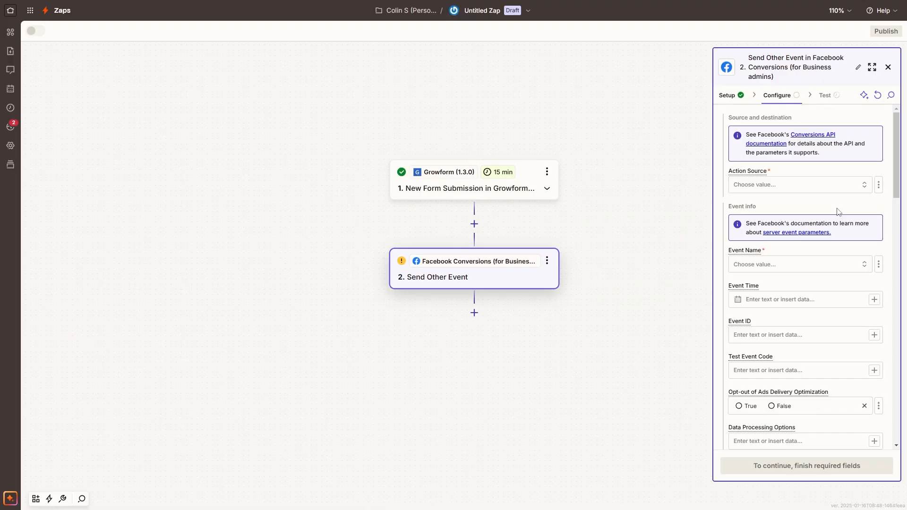
Set the action's Action Source to Website and its Event Name to CompleteRegistration.
click(861, 185)
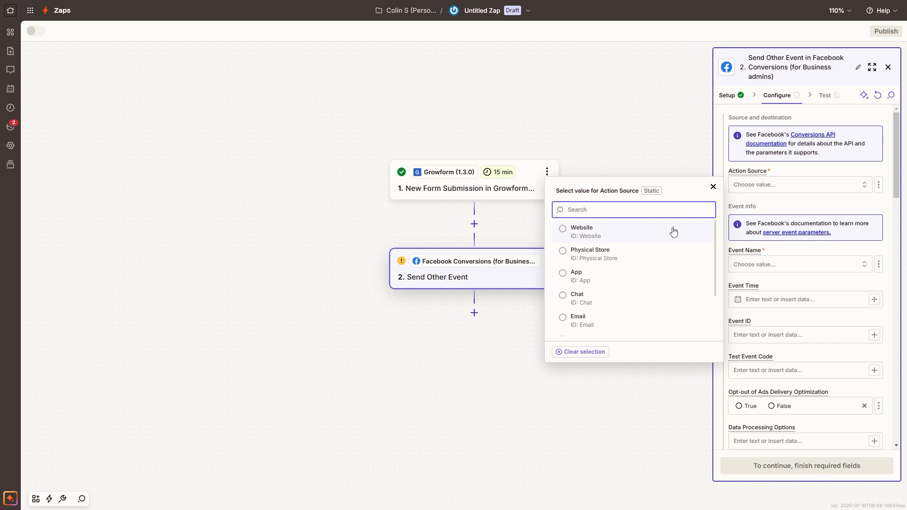
scroll(717, 238, down, 1)
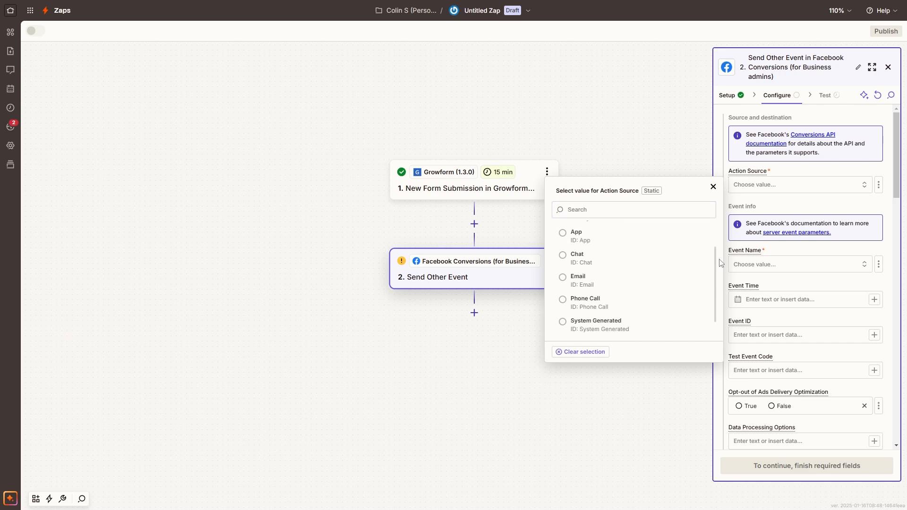
click(683, 231)
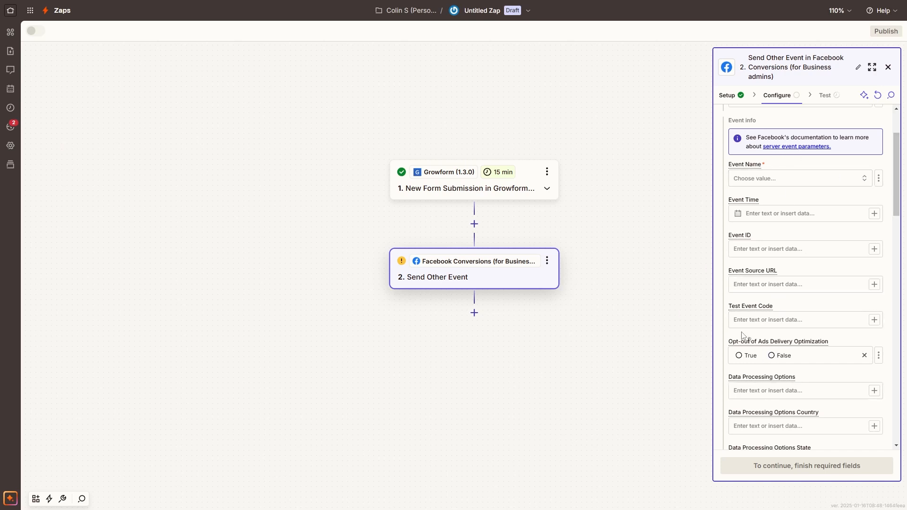
click(798, 183)
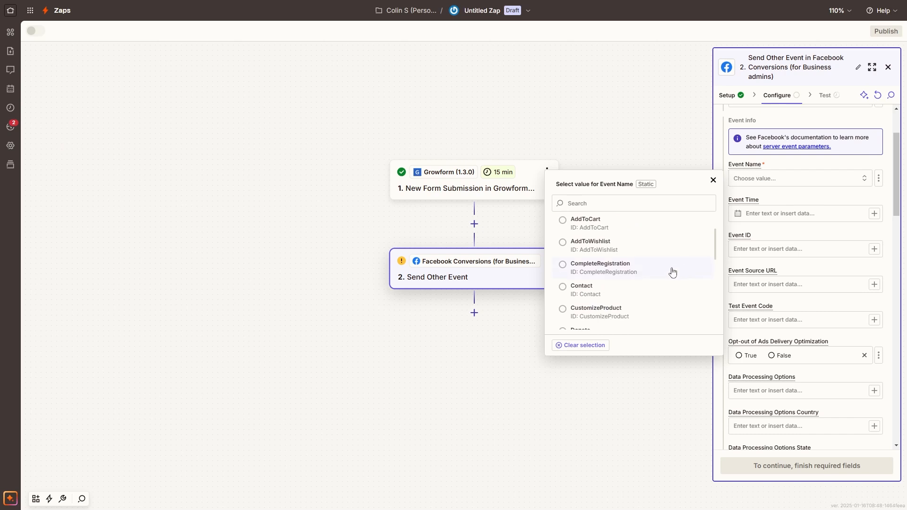
click(673, 272)
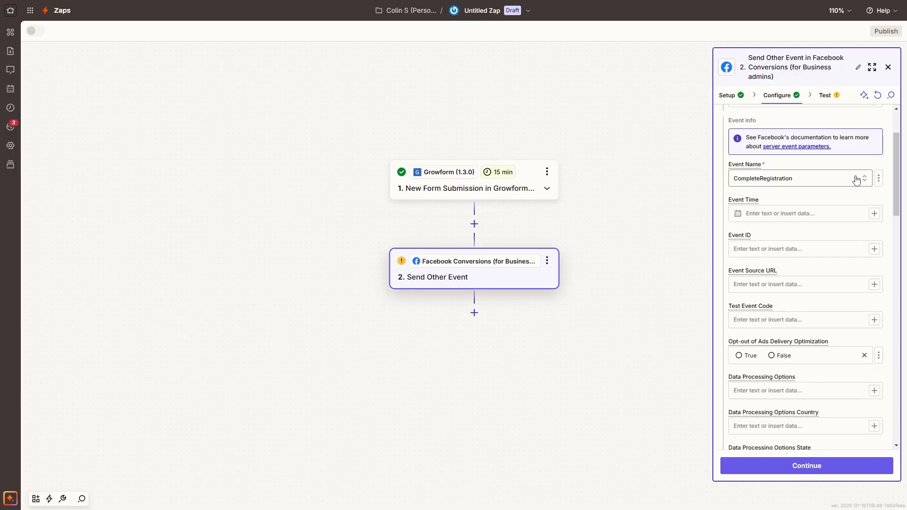
Examine the Event Time field's format hint and the form submission data available for the Event ID.
click(856, 211)
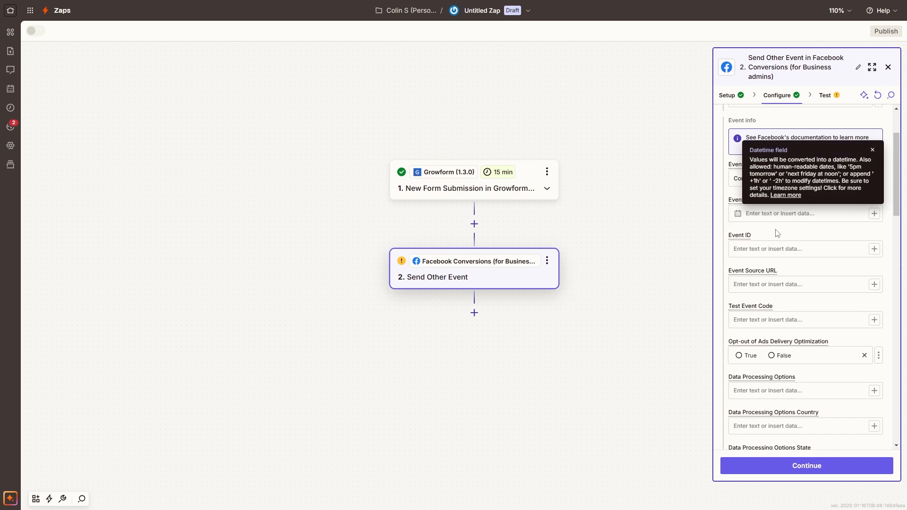
click(872, 150)
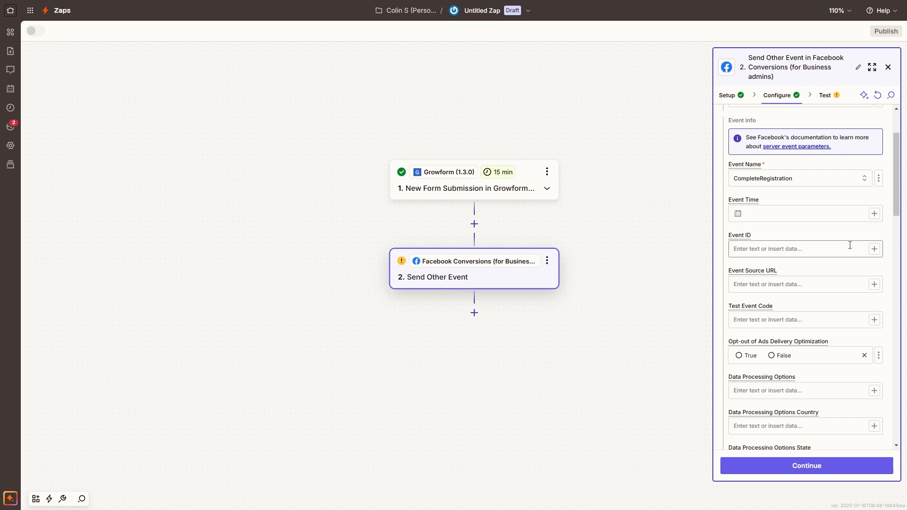
click(874, 250)
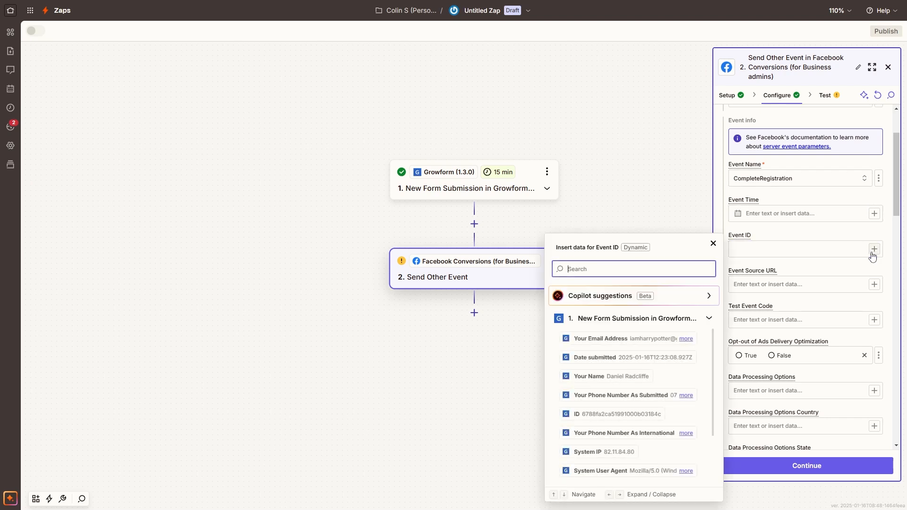
scroll(646, 339, down, 2)
scroll(646, 339, up, 2)
click(788, 245)
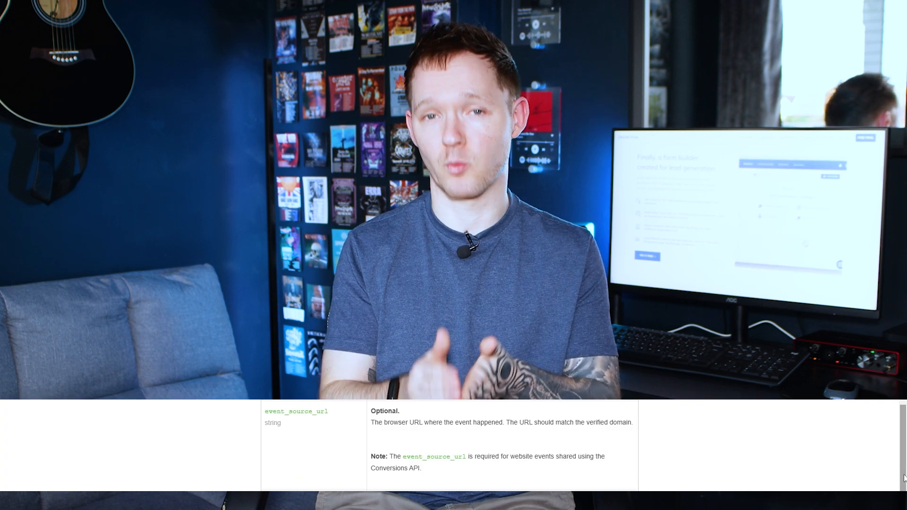
click(827, 173)
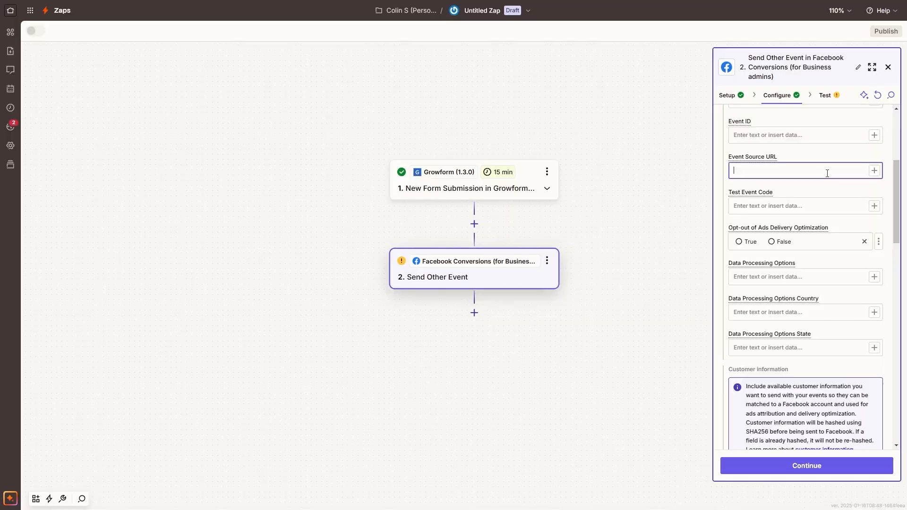
text(https://www.mycoolsite.com)
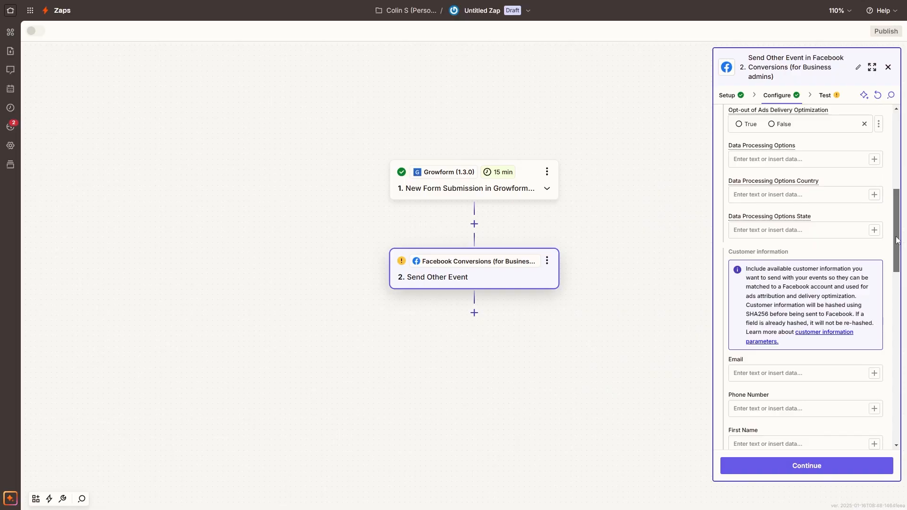
Map the customer Email to the form's Your Email Address and Phone Number to Your Phone Number As International.
drag(897, 240, 897, 270)
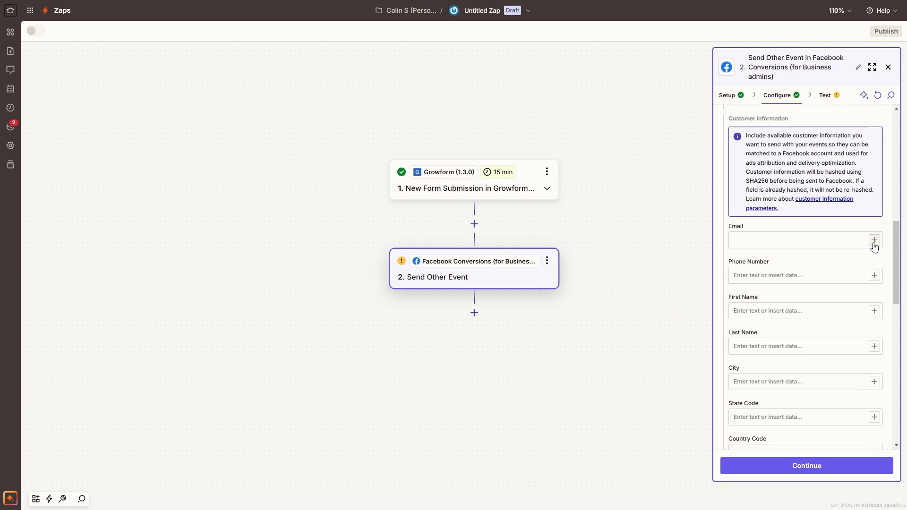
click(875, 241)
click(648, 337)
click(793, 288)
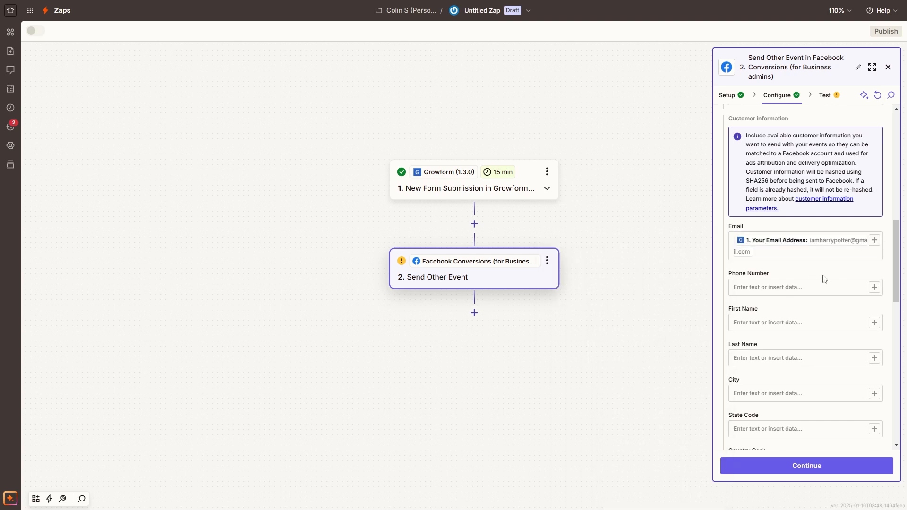
scroll(609, 427, up, 2)
click(620, 430)
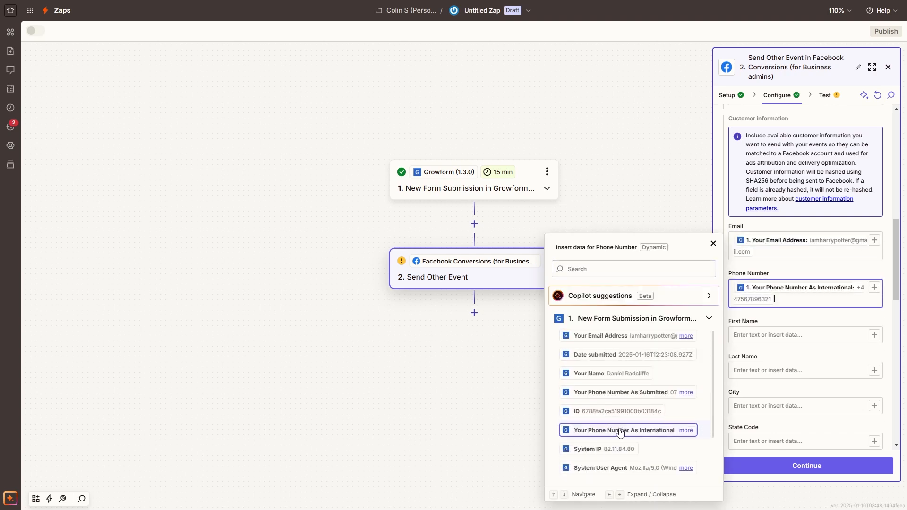
click(802, 325)
Map Client IP Address to the form submission's System IP and Client User Agent to its System User Agent.
scroll(803, 321, down, 5)
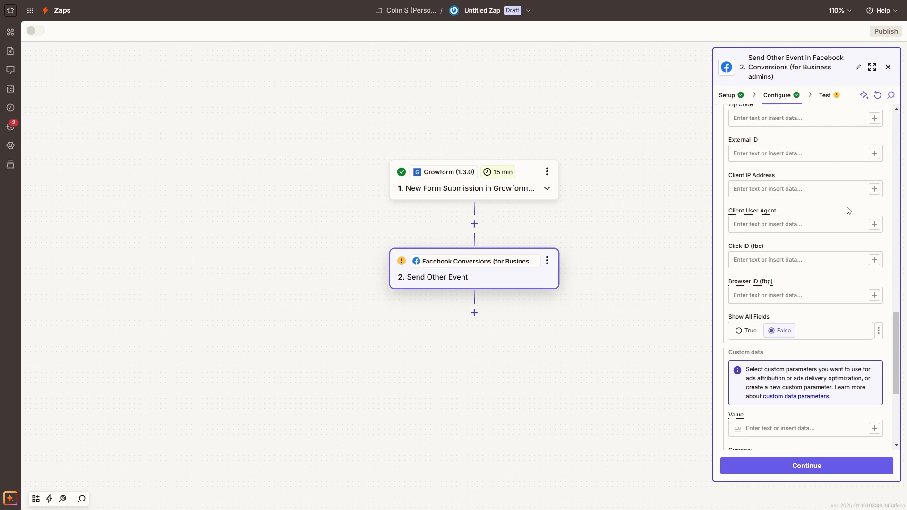
click(875, 189)
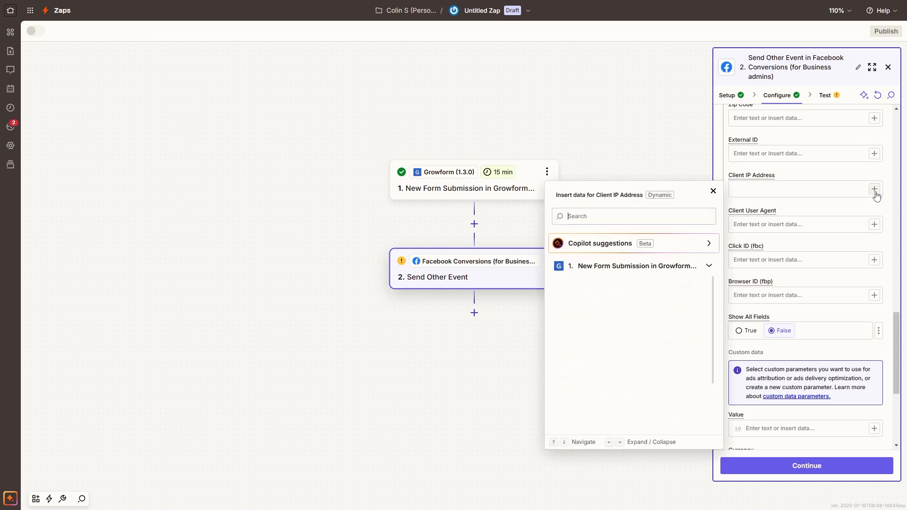
click(626, 396)
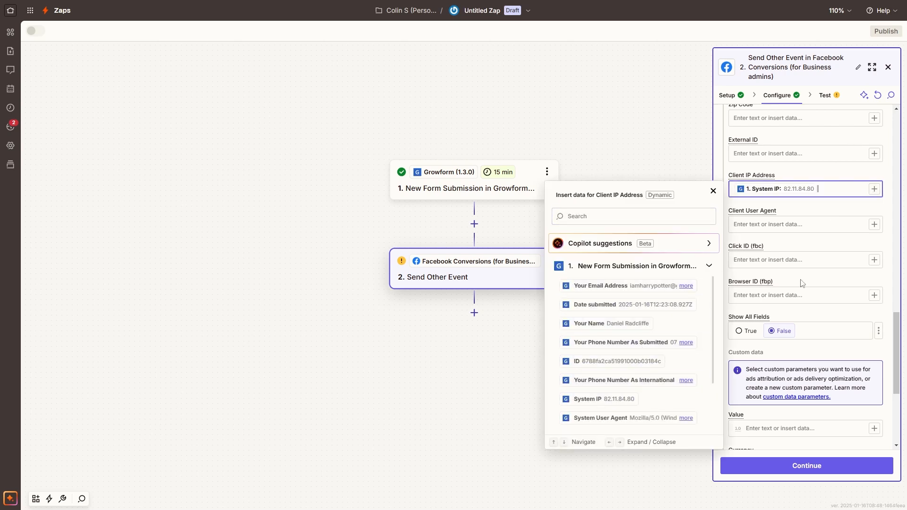
click(876, 228)
scroll(675, 374, down, 2)
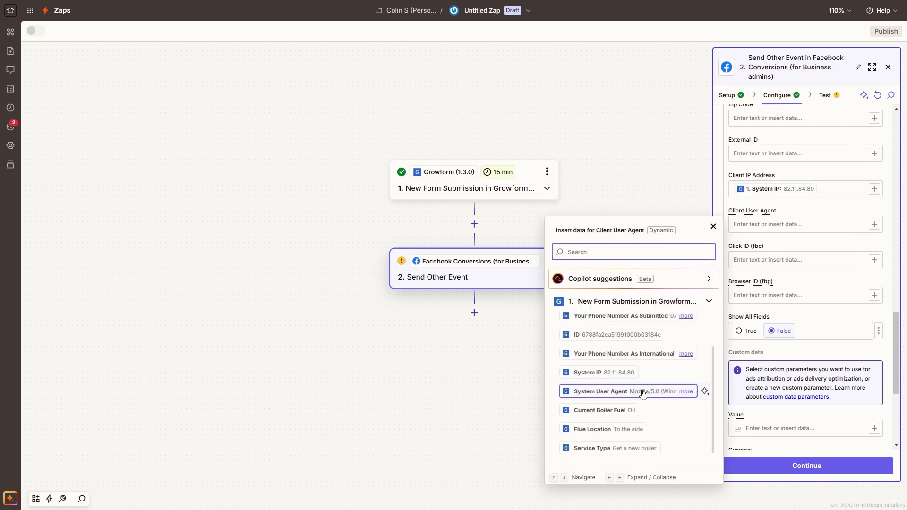
click(676, 391)
click(814, 255)
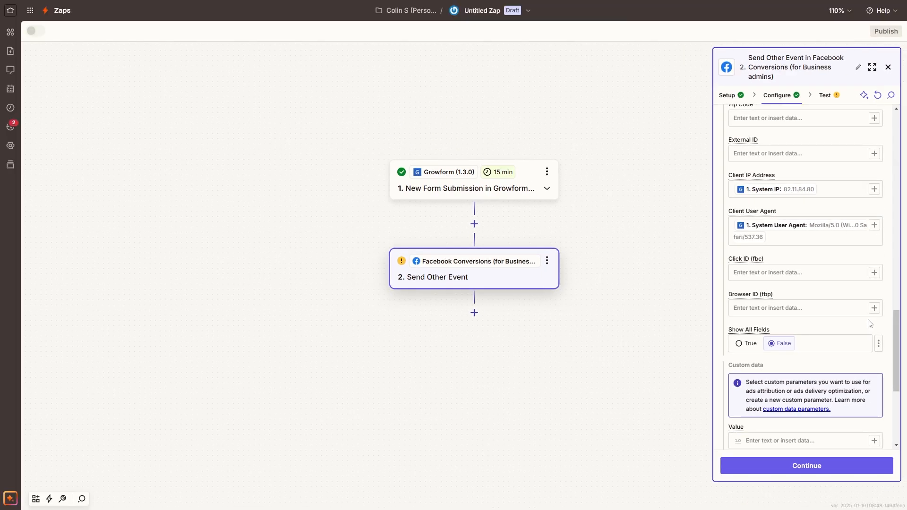
Test the Send Other Event action with the sample form submission and publish the Zap.
click(842, 465)
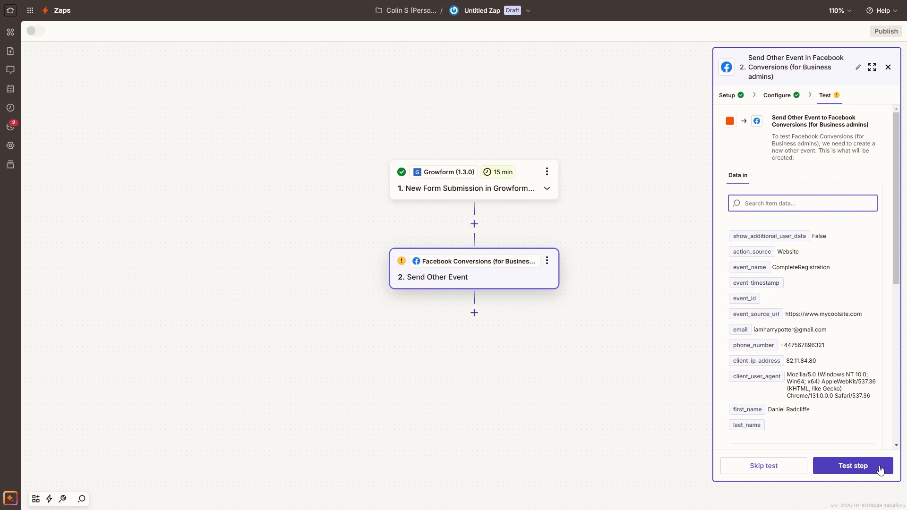
click(880, 469)
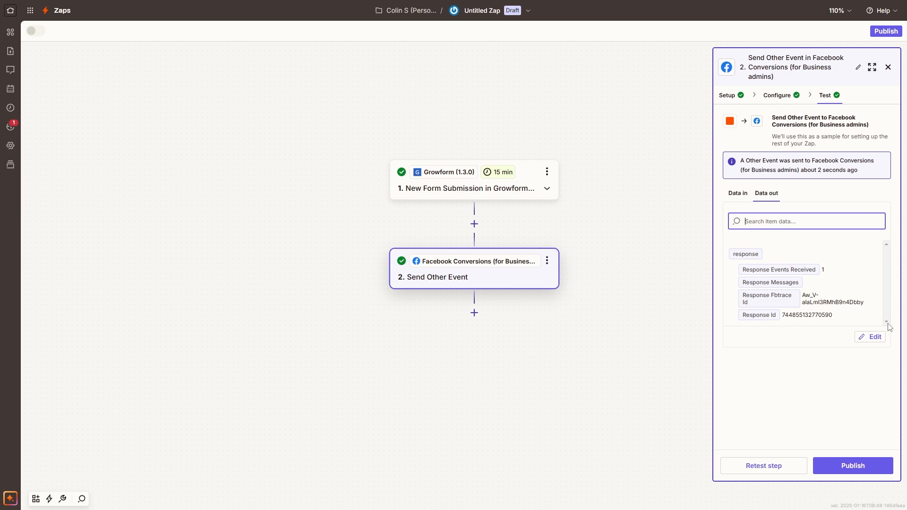
click(878, 469)
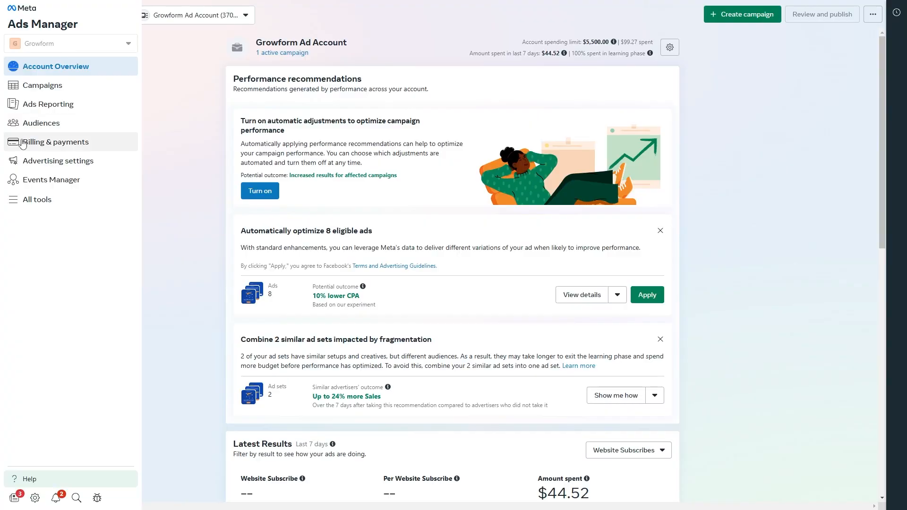
Switch to Meta Ads Manager and open the ad account's Data Sources in Events Manager.
click(86, 188)
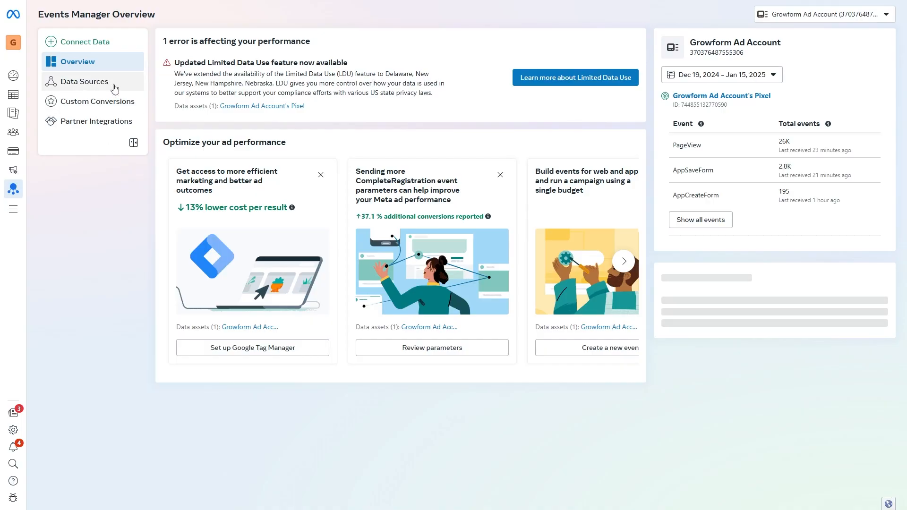
click(114, 89)
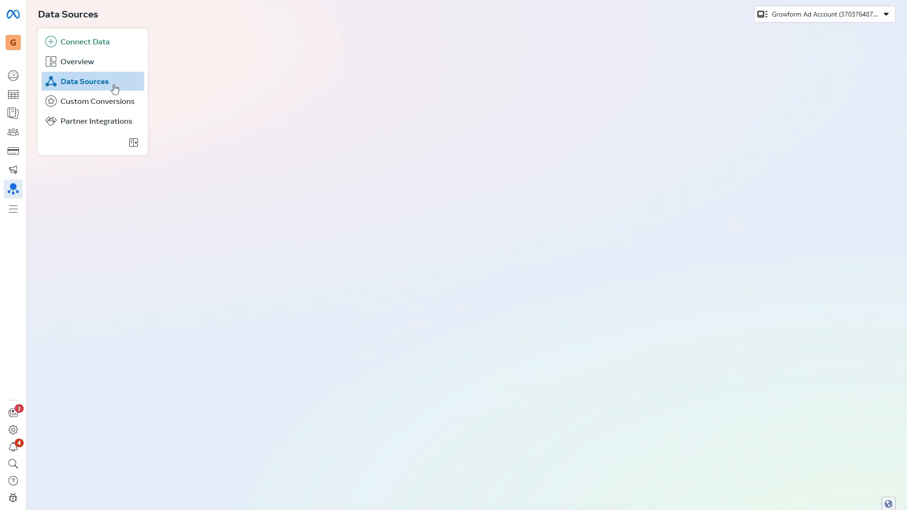